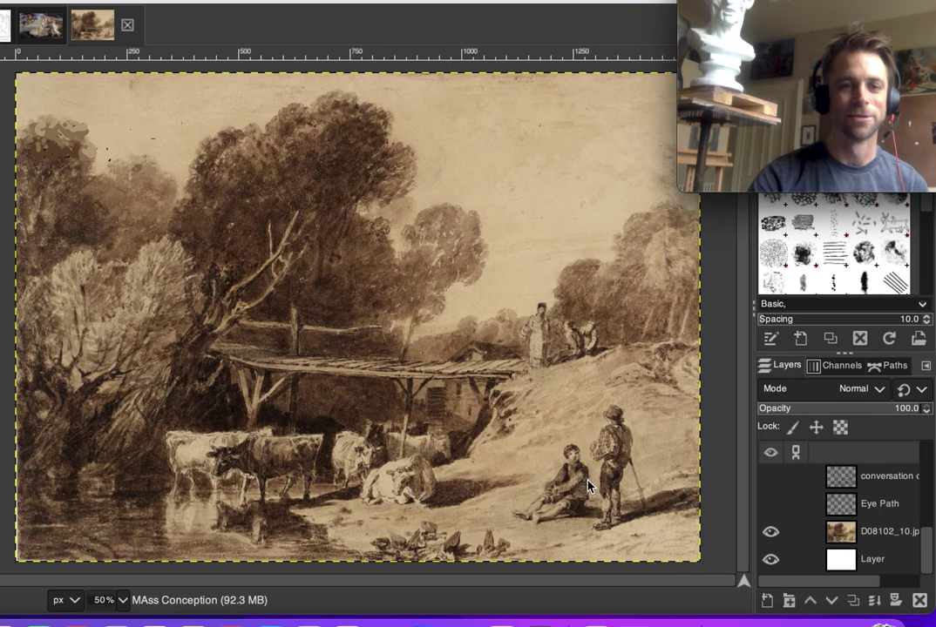
Turn on the Eye Path layer to display its arrows and primary and secondary focal-point dots
click(770, 506)
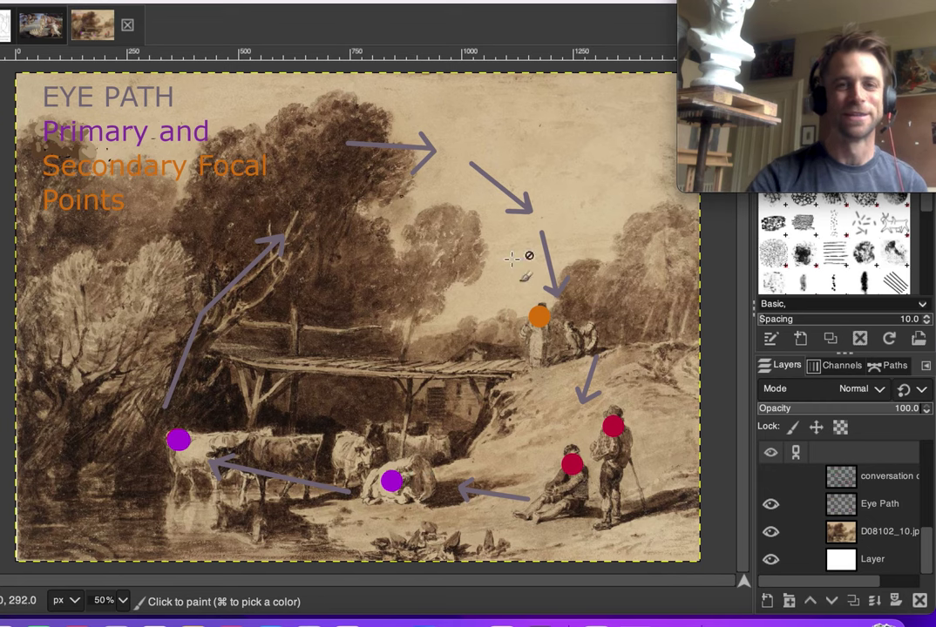
click(771, 505)
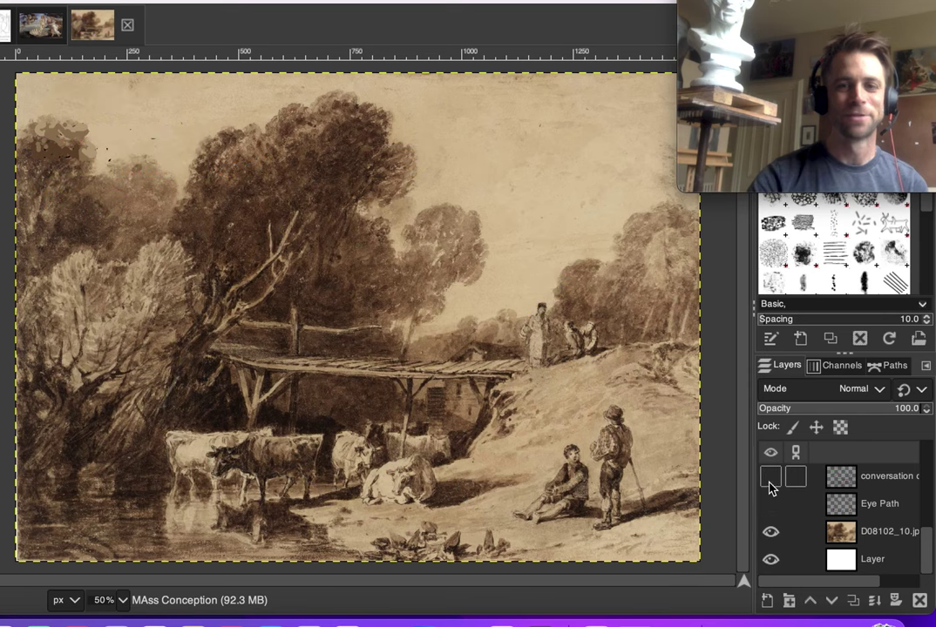
click(770, 484)
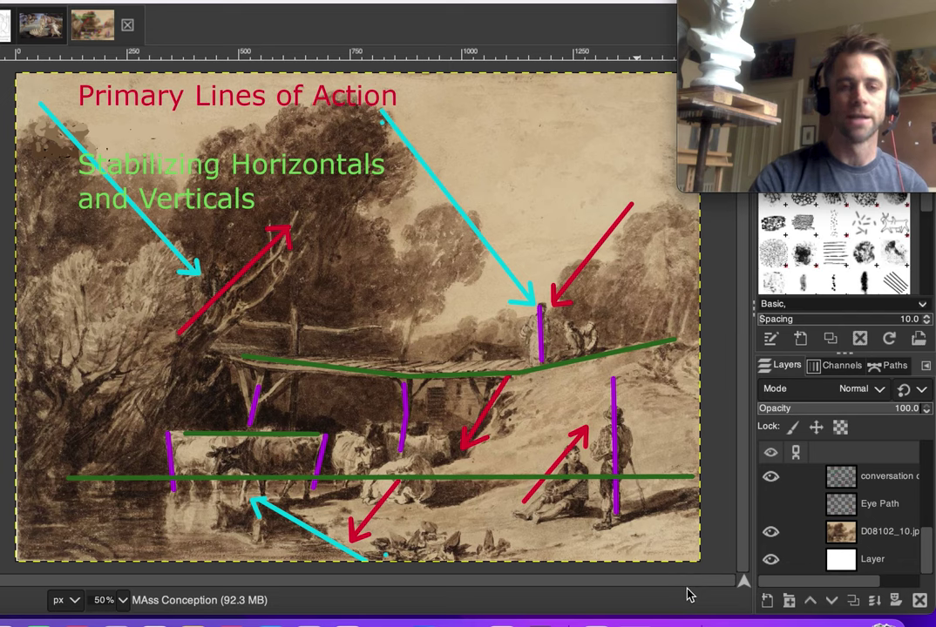
click(769, 479)
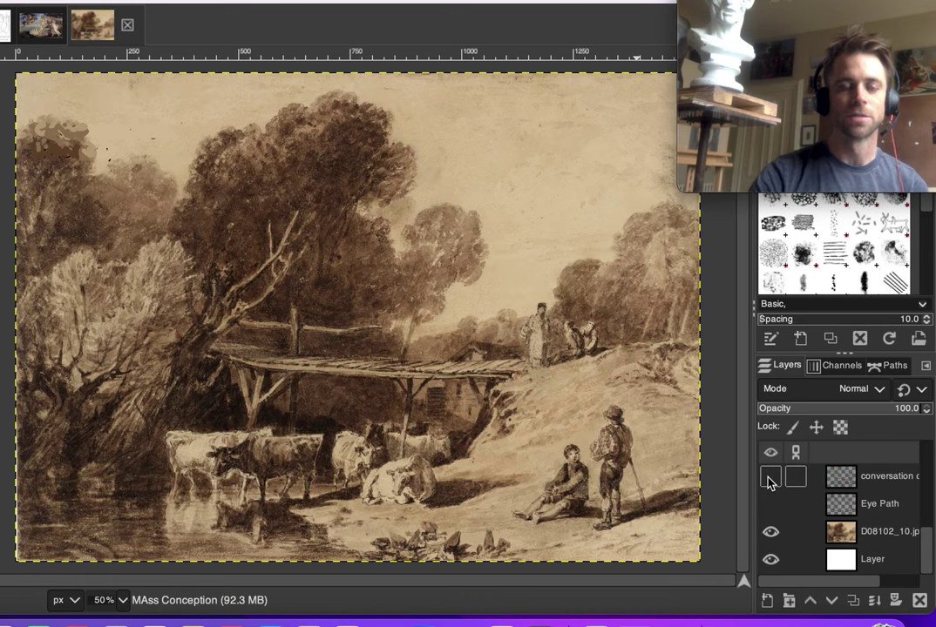
Make the conversation layer visible to show the red lines of action and the stabilizing horizontals and verticals
click(770, 479)
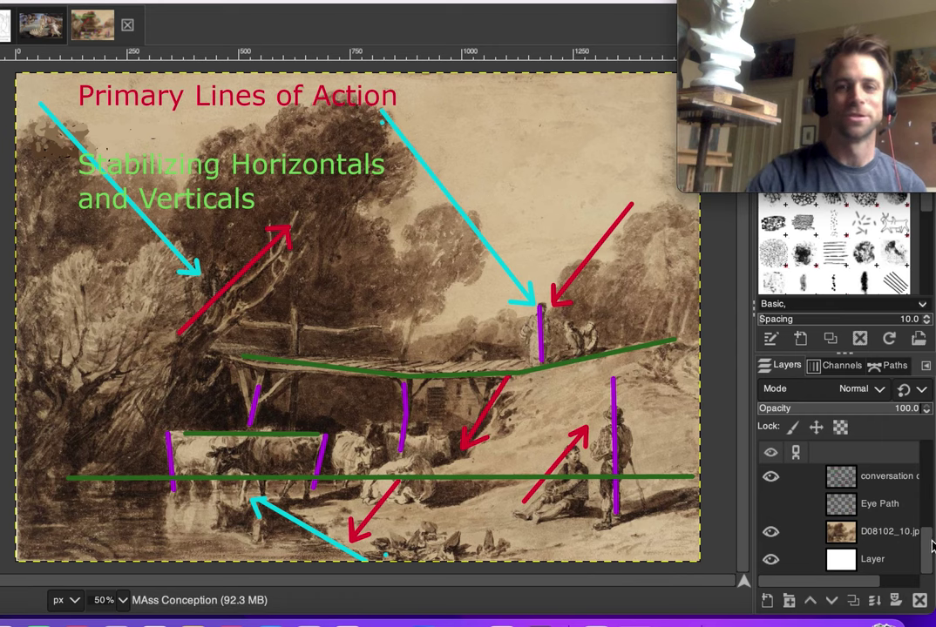
scroll(929, 531, up, 1)
scroll(927, 528, up, 3)
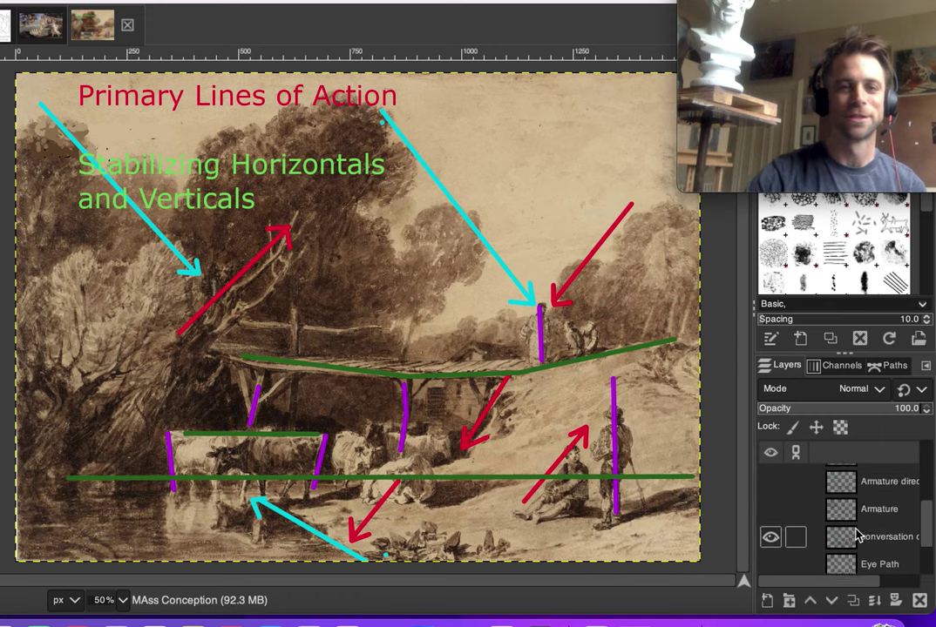
Show the Armature of Rectangle layer and hide the conversation layer's lines-of-action overlay
click(771, 510)
click(771, 538)
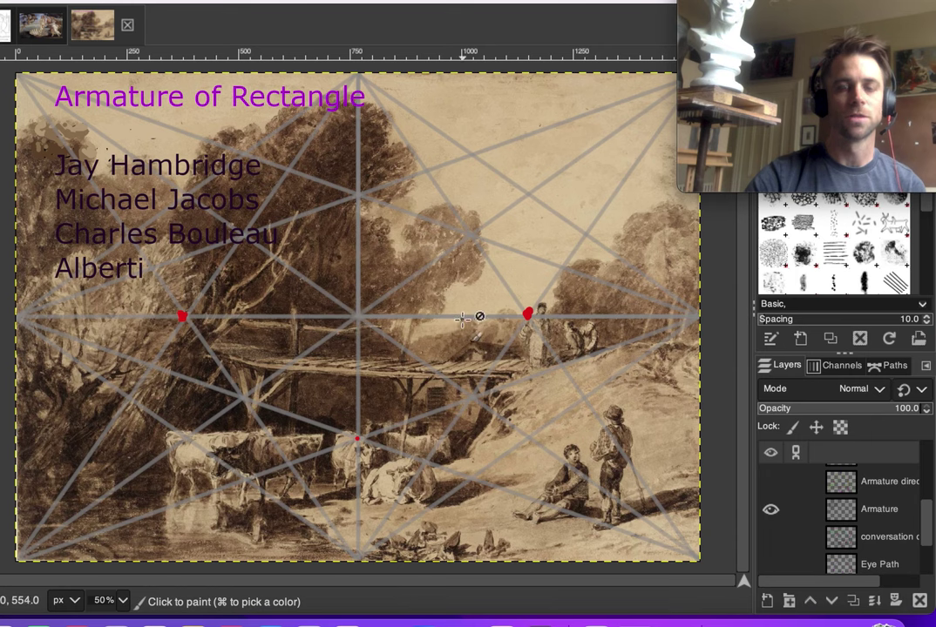
click(771, 484)
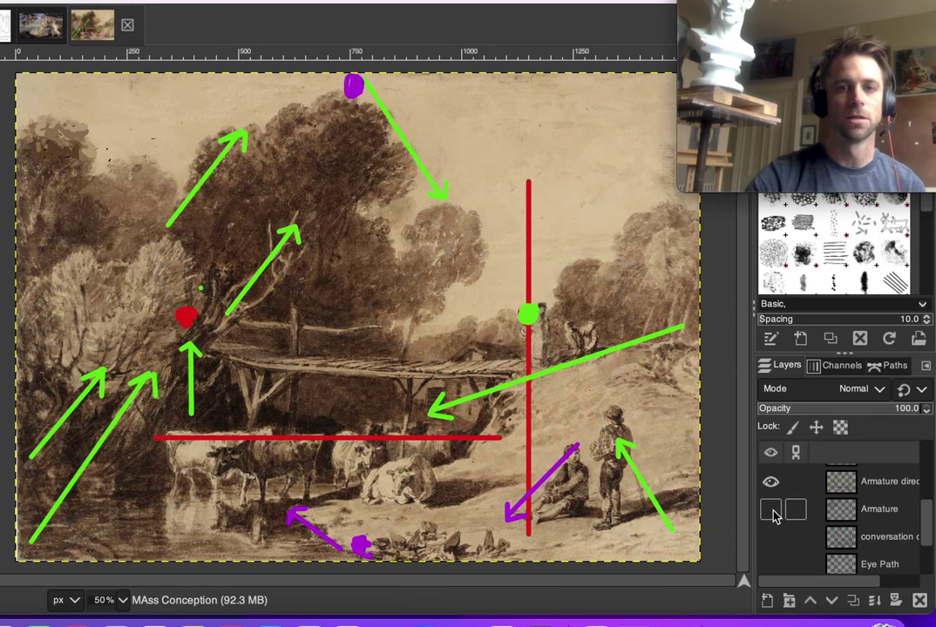
click(770, 511)
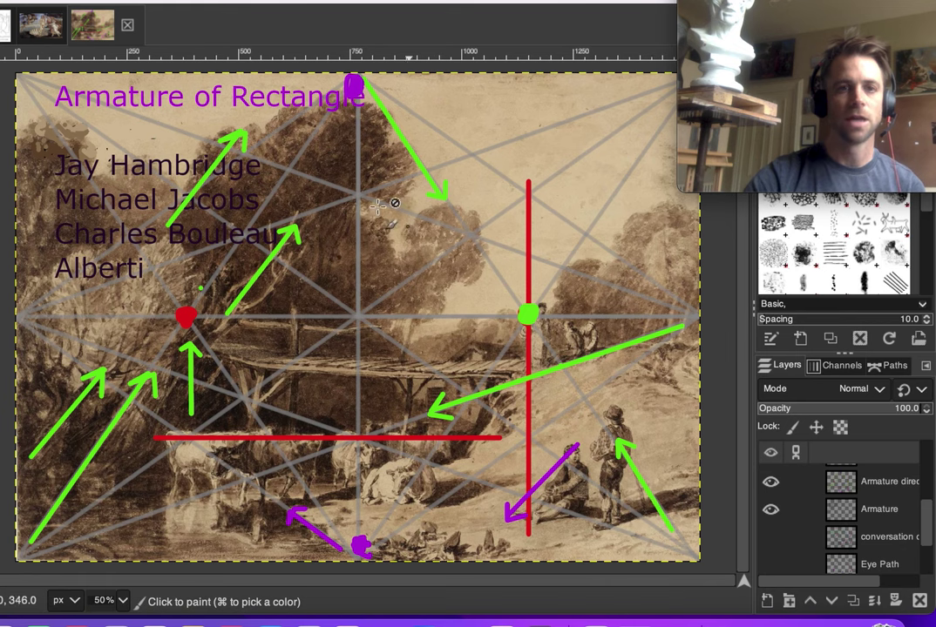
click(778, 483)
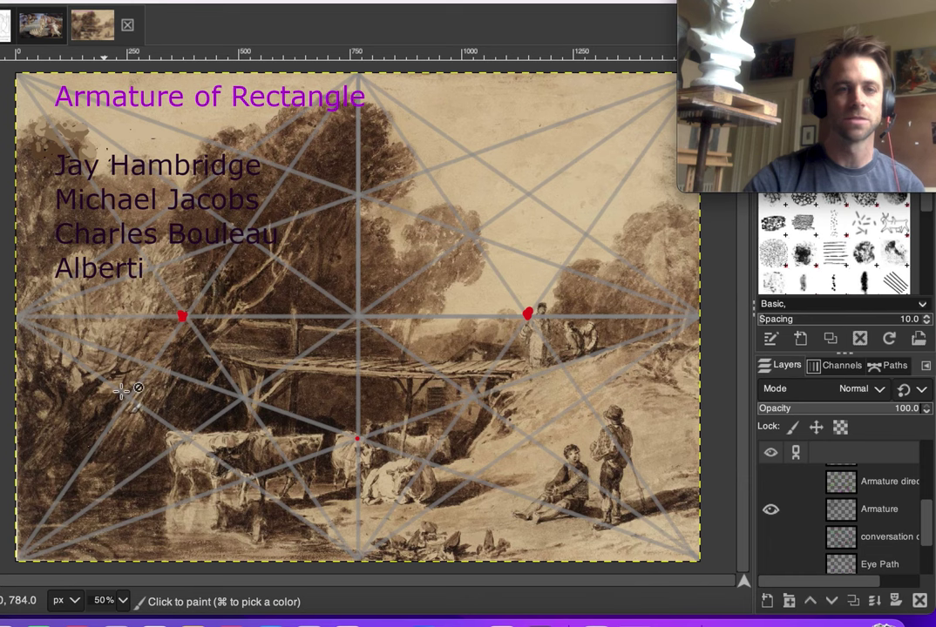
click(771, 484)
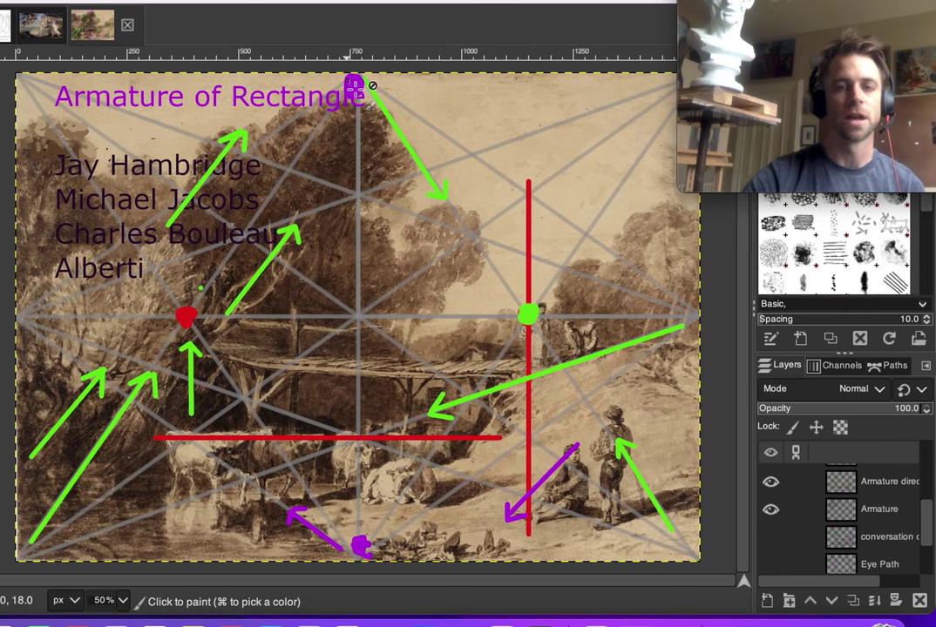
click(772, 483)
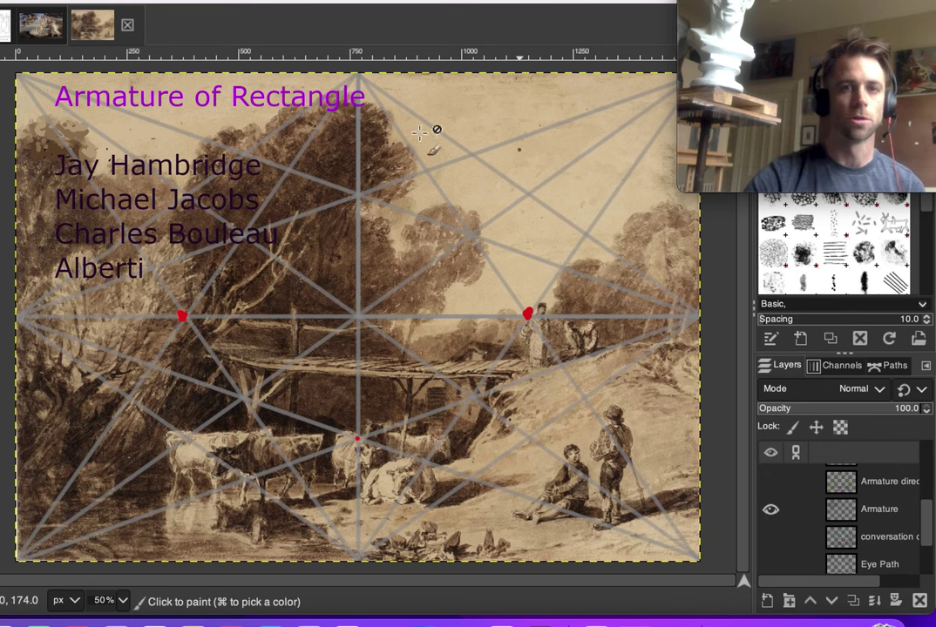
Clear the armature overlays, hiding the direction arrows, line paths, grid and title
click(771, 481)
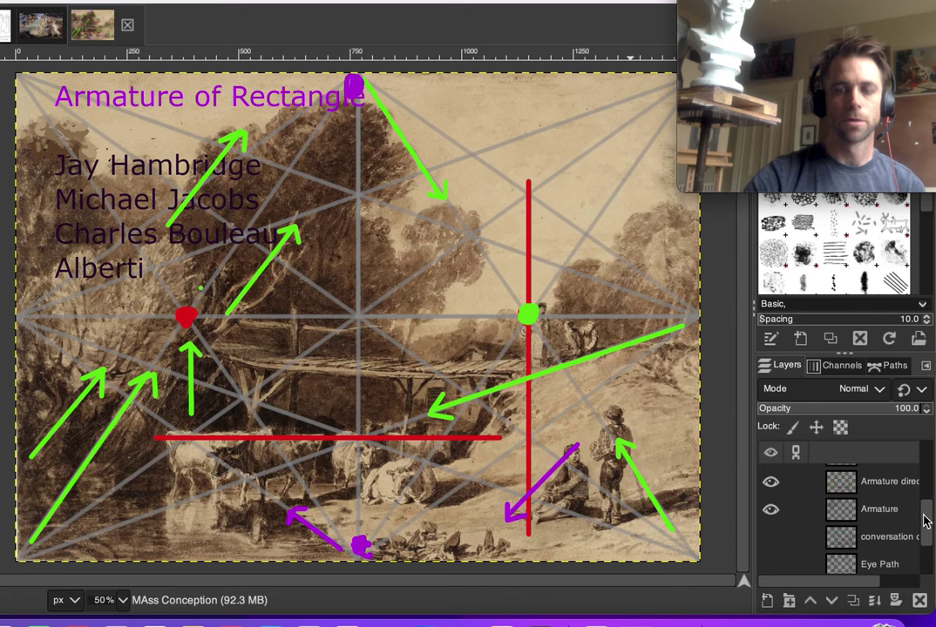
scroll(924, 508, up, 3)
scroll(924, 502, down, 2)
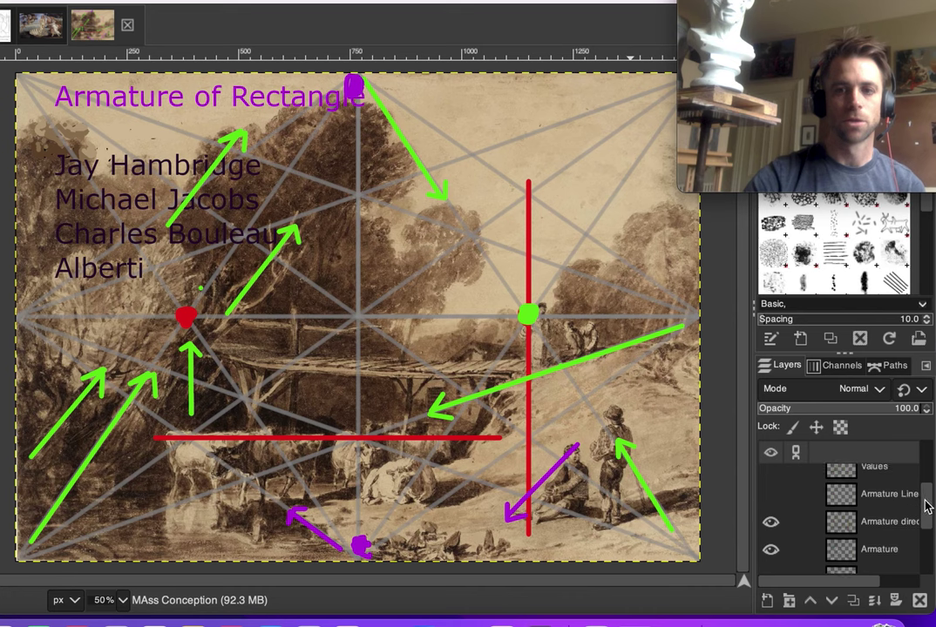
click(772, 490)
click(771, 515)
click(773, 487)
scroll(929, 517, up, 2)
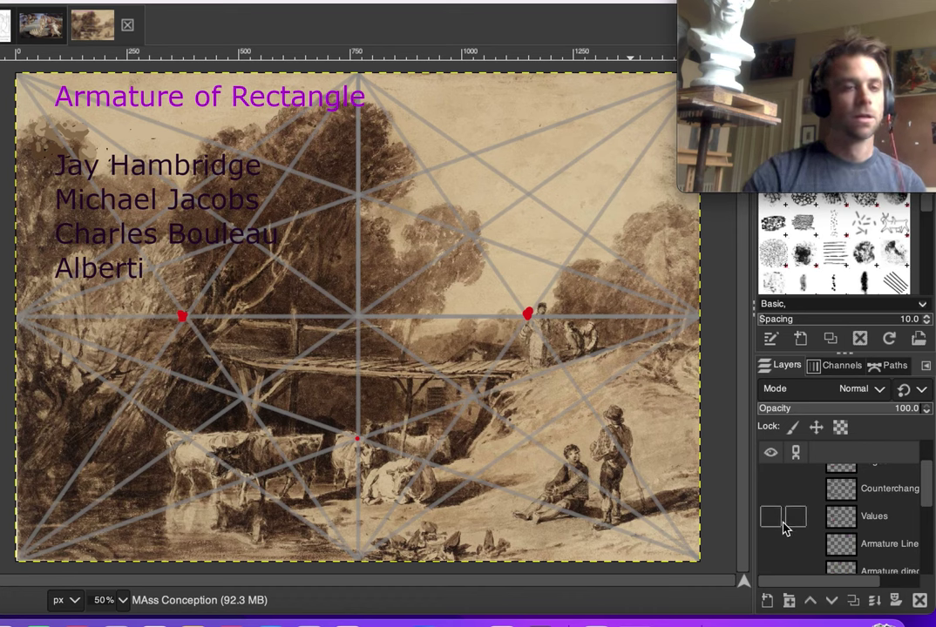
scroll(925, 497, down, 1)
click(775, 565)
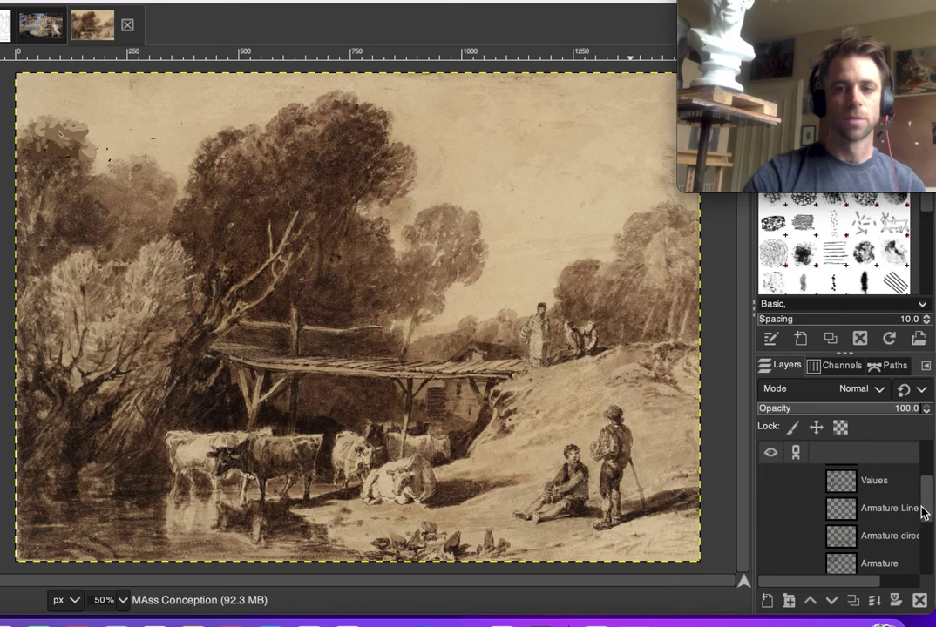
Show the Values light/middle/dark labels, then switch on the Counterchange arrows
scroll(926, 513, up, 1)
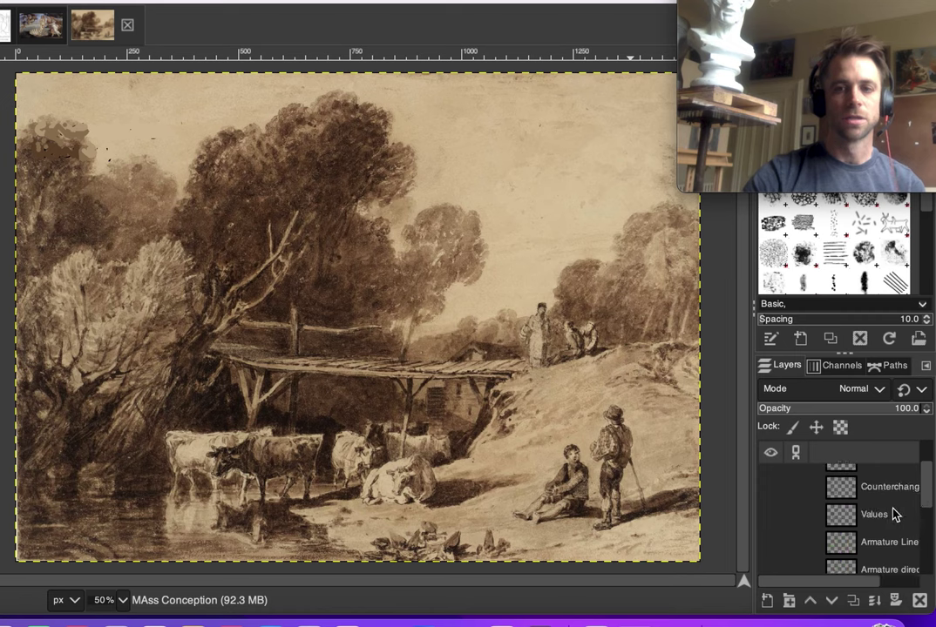
click(771, 516)
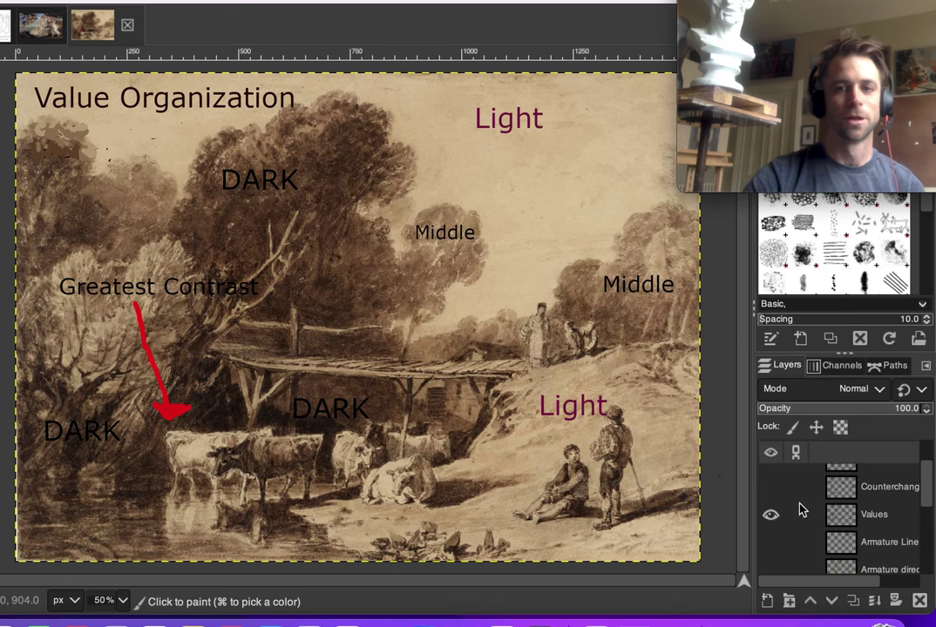
click(770, 486)
Hide both the Values labels and the Counterchange arrows and title, leaving the bare sketch
click(770, 514)
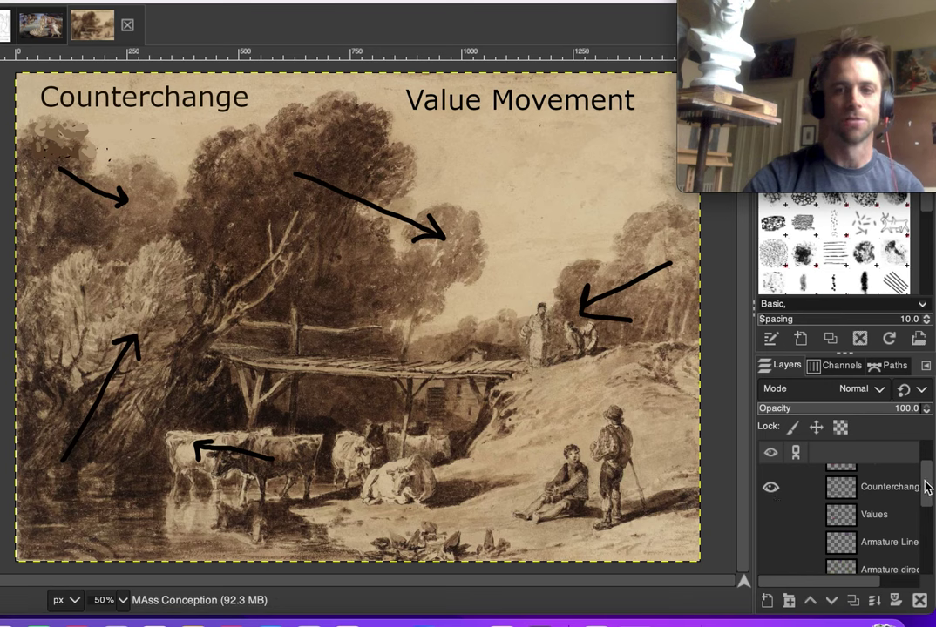
drag(927, 488, 927, 477)
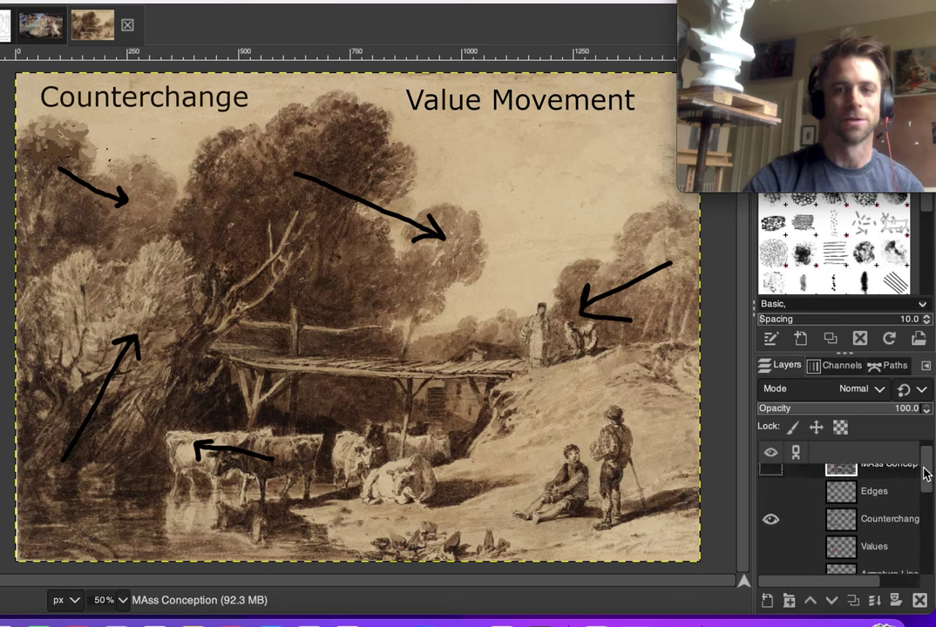
click(771, 521)
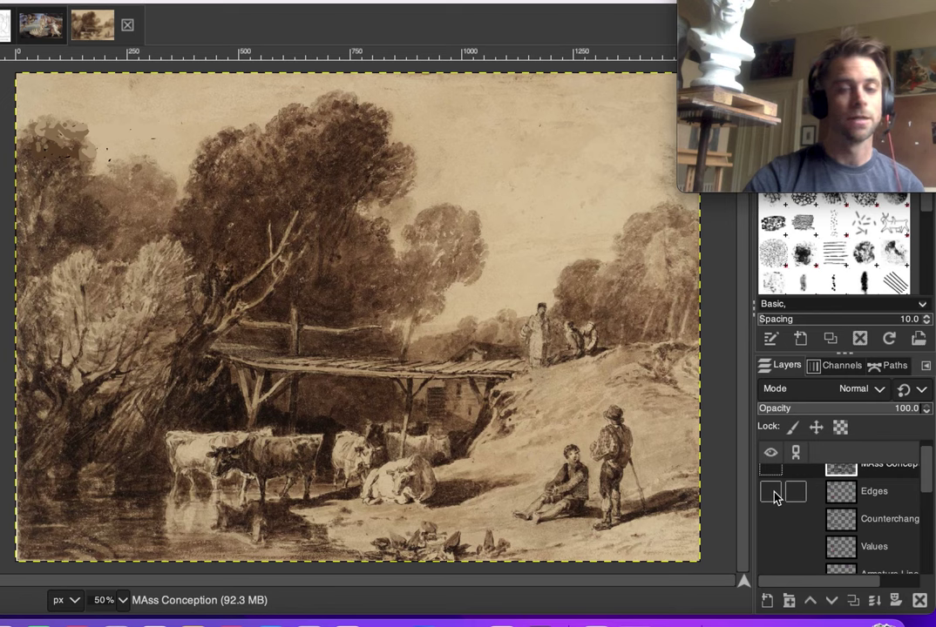
click(771, 493)
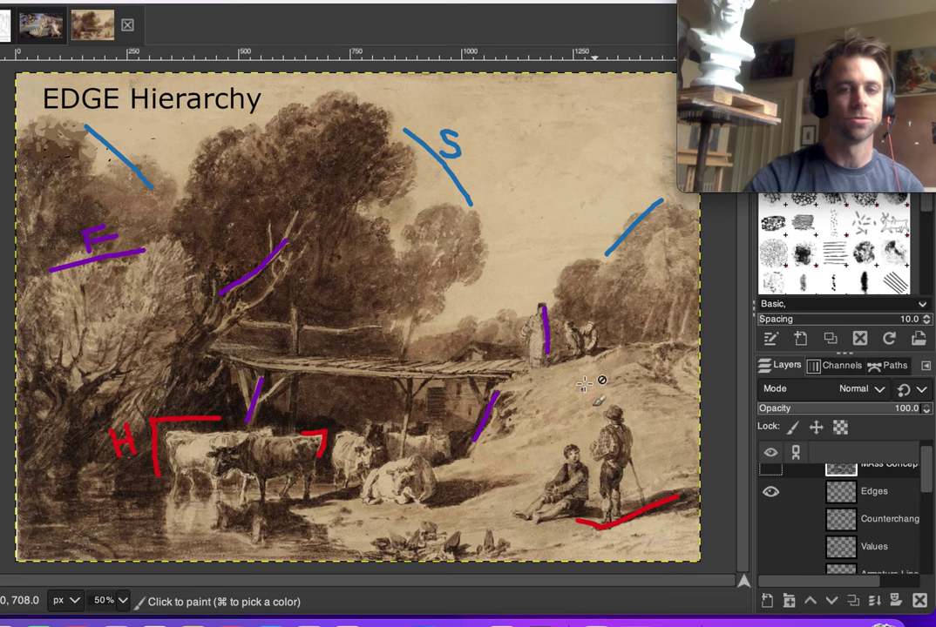
click(771, 493)
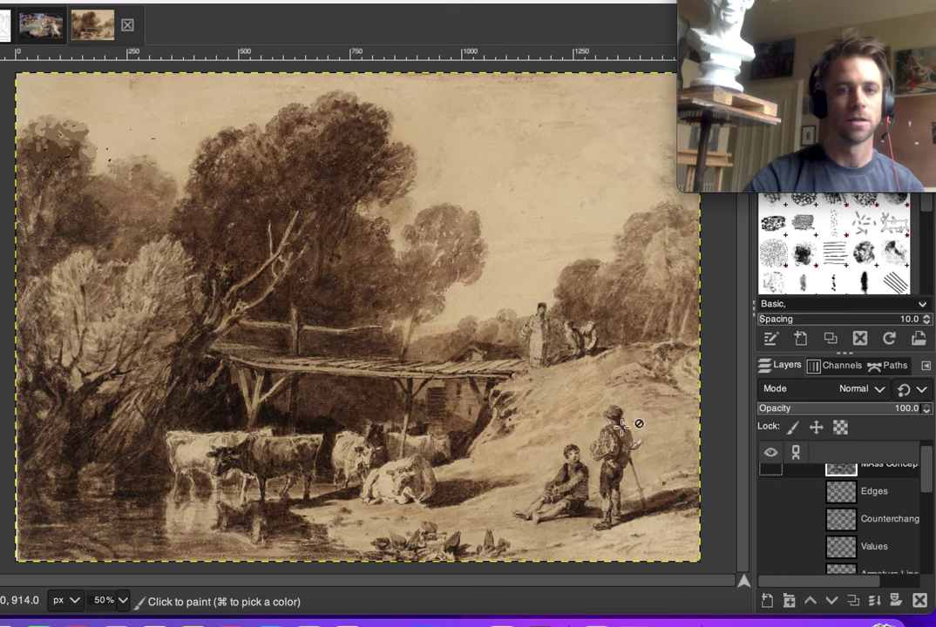
click(771, 494)
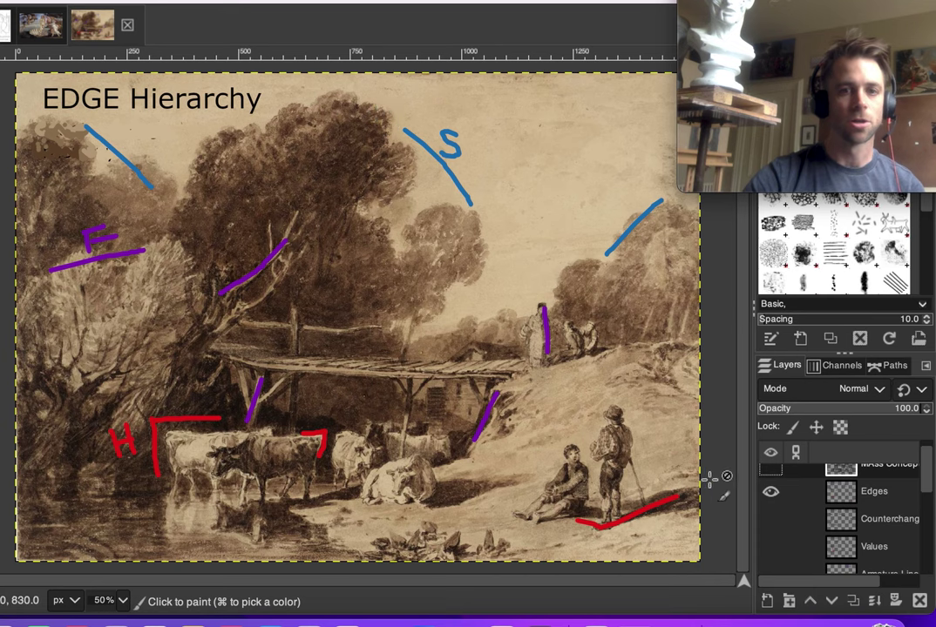
click(770, 491)
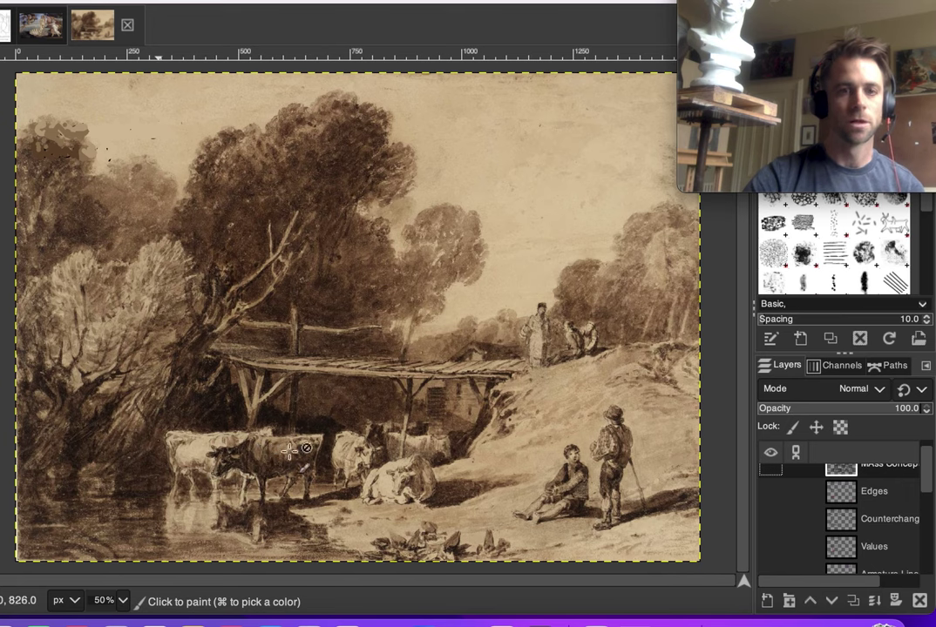
click(770, 493)
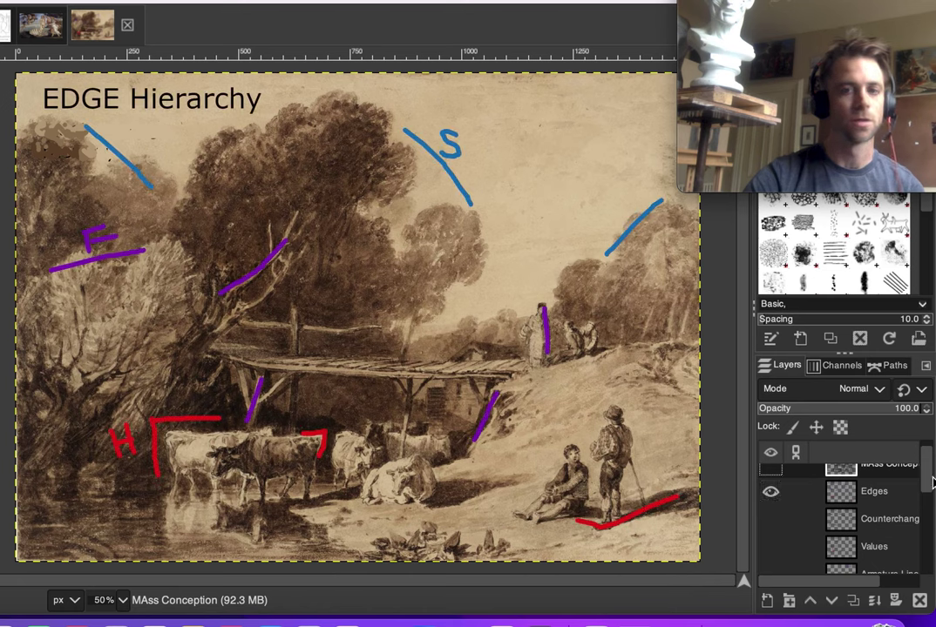
drag(929, 478, 927, 462)
click(770, 505)
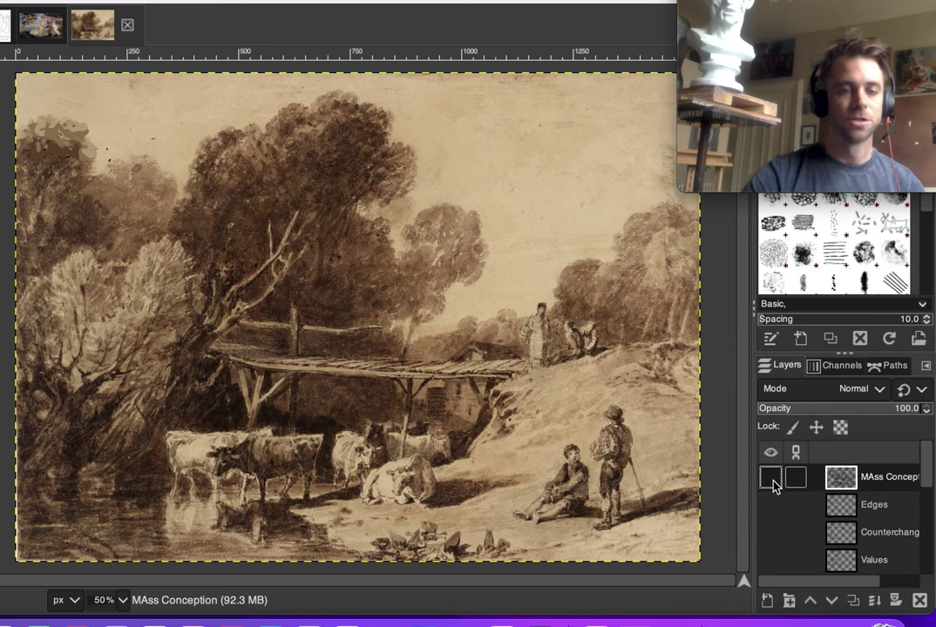
Turn on the Mass Conception layer showing the black primitive boxes and cylinder
click(771, 477)
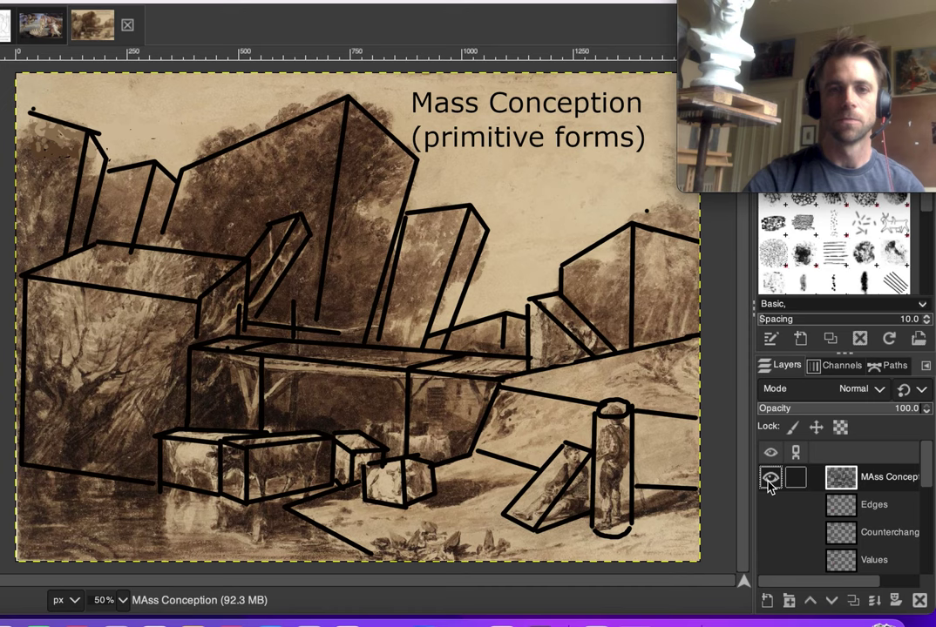
drag(926, 476, 931, 563)
Toggle the sepia sketch layer on and off to compare it with the line drawing, ending hidden
click(770, 543)
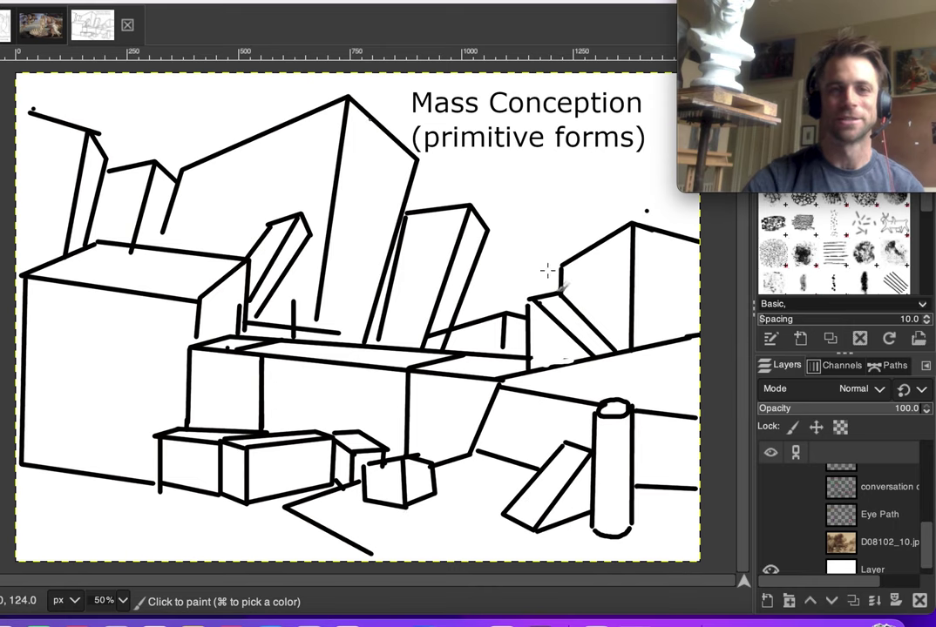
click(770, 542)
click(770, 543)
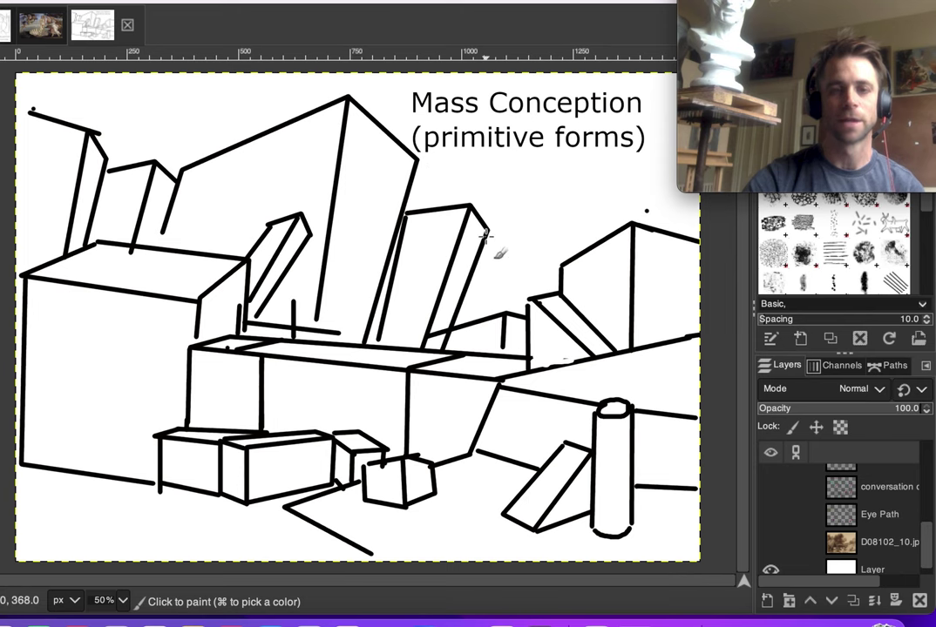
click(770, 542)
click(770, 542)
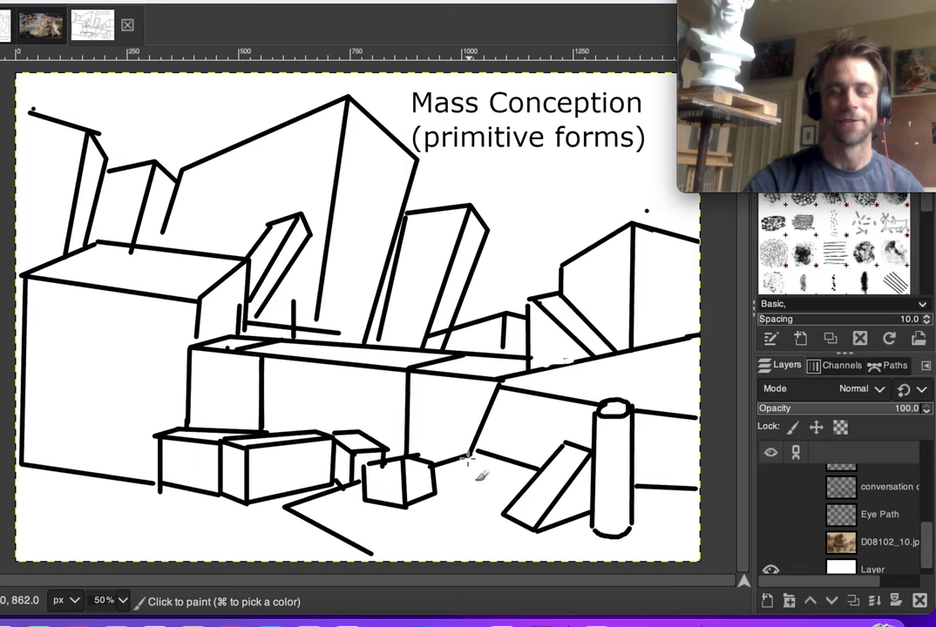
click(770, 542)
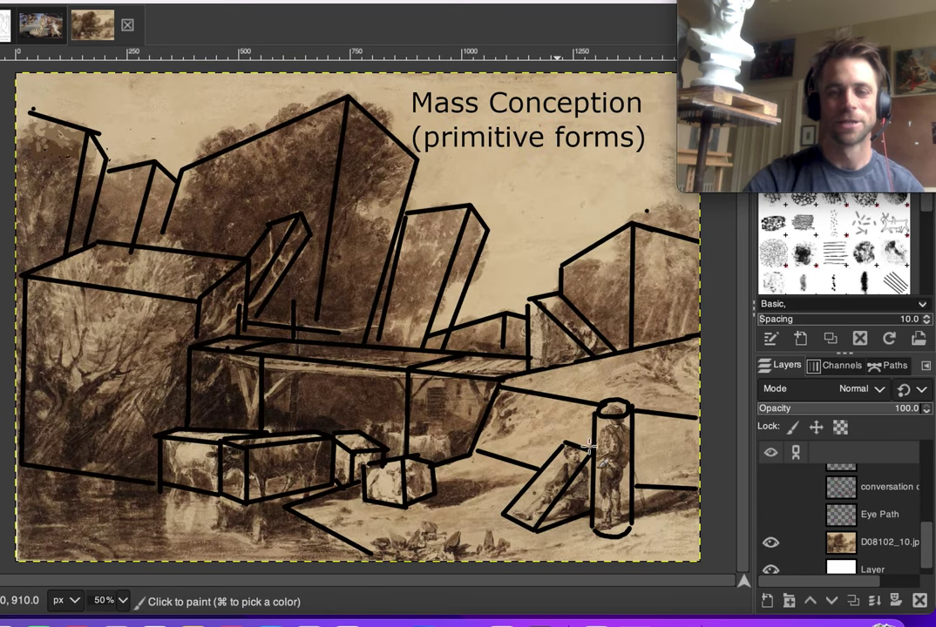
click(771, 542)
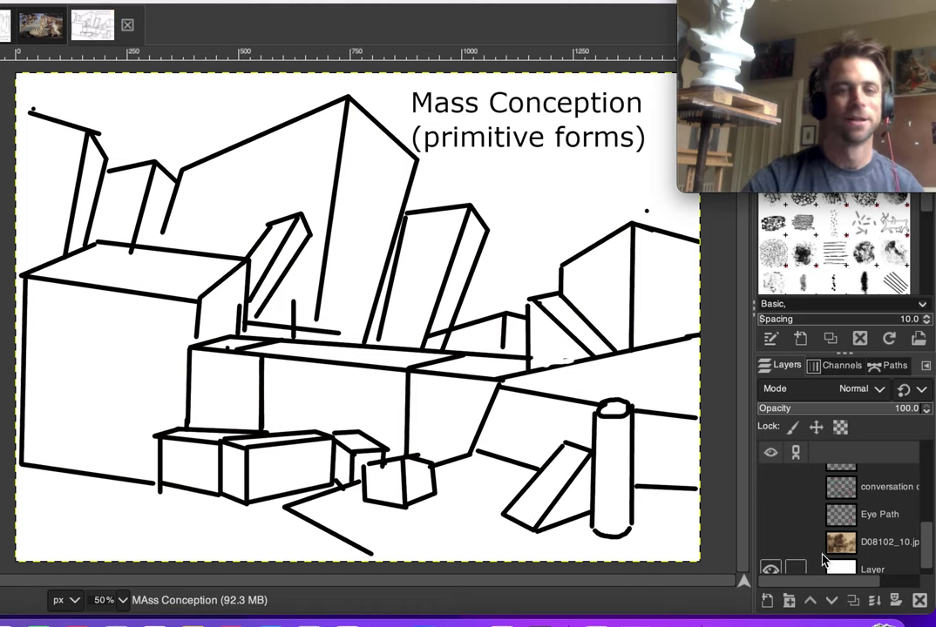
Hide the Mass Conception layer and make the sepia Turner sketch layer visible again
drag(927, 542, 917, 462)
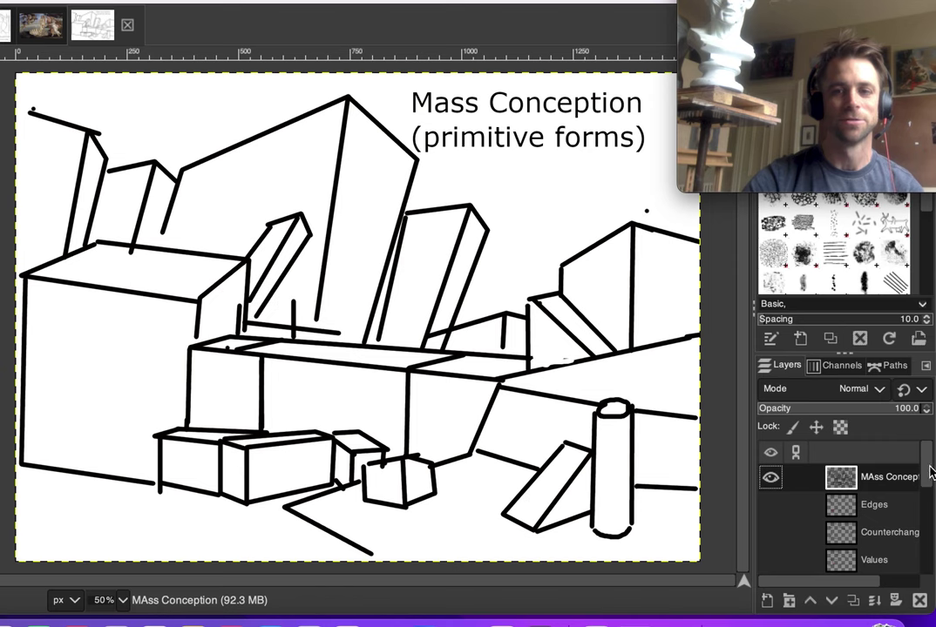
scroll(923, 475, down, 2)
scroll(810, 488, up, 2)
click(772, 480)
scroll(922, 479, down, 5)
click(770, 534)
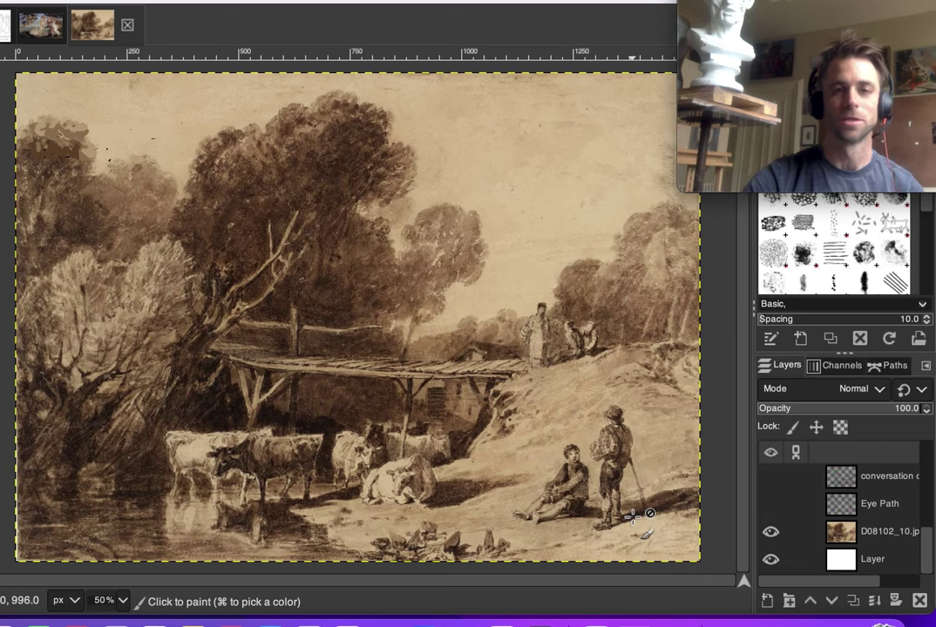